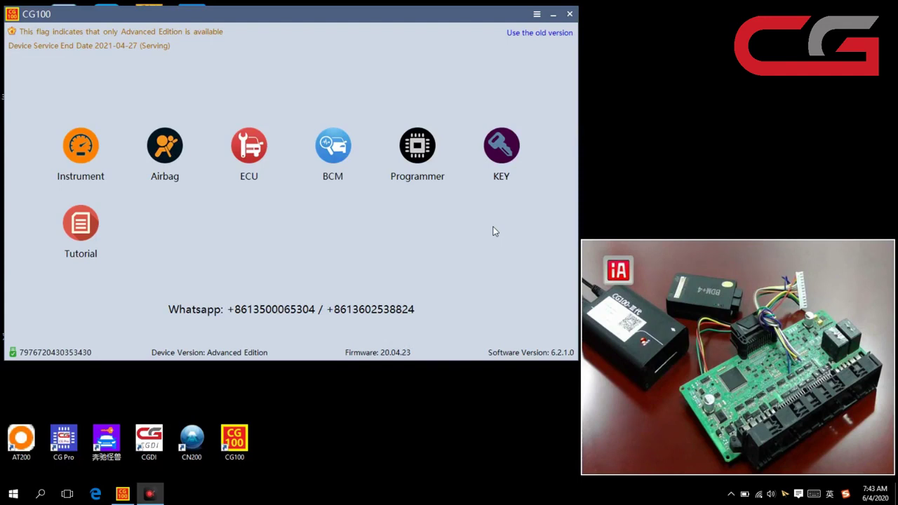
Step: Under BCM, select BMW FRM-Foot Space (free code) for E Serices with chip 9S12XEQ384(3M25J)
left_click(341, 158)
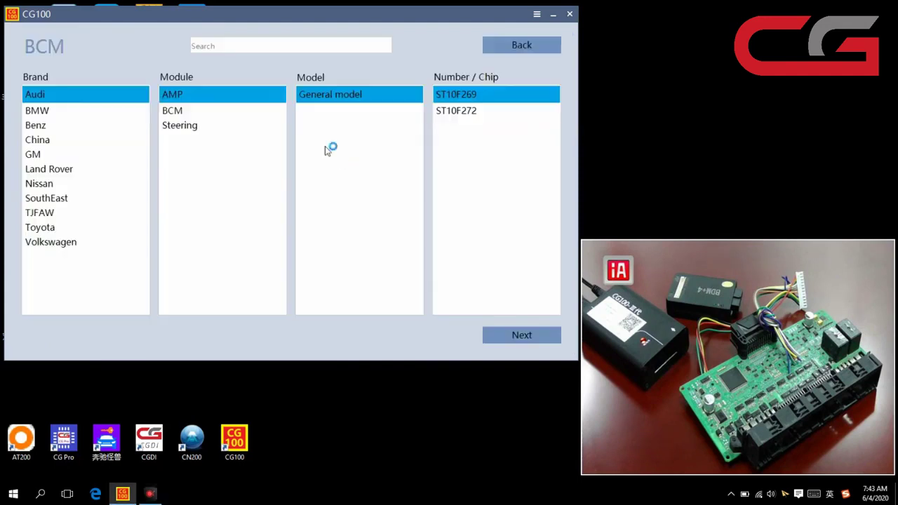
left_click(51, 113)
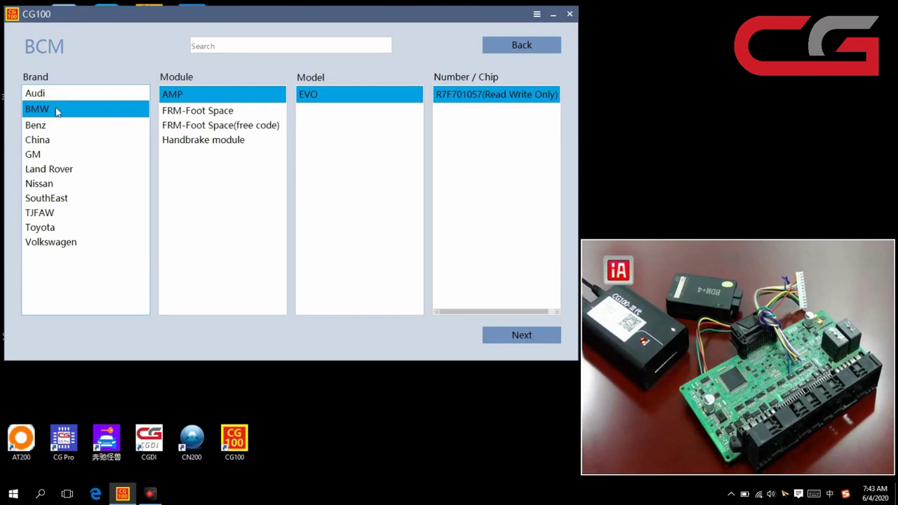
left_click(179, 112)
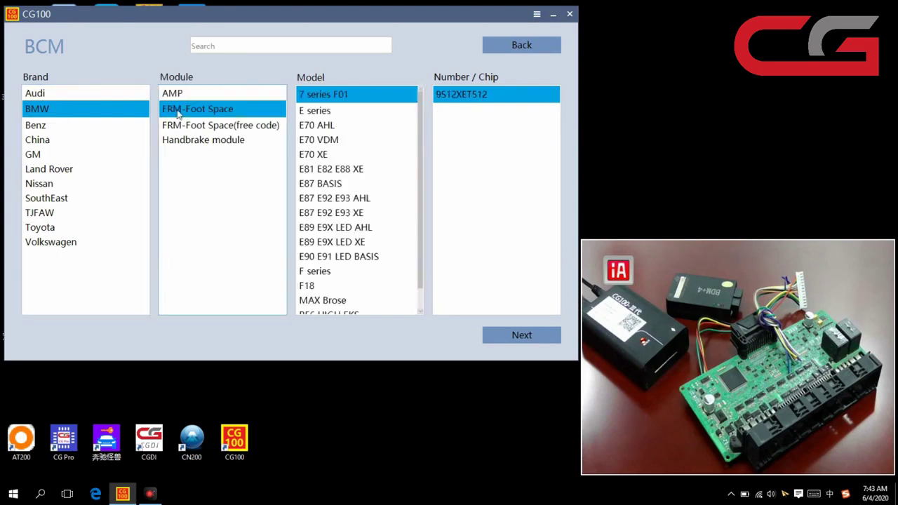
left_click(249, 127)
left_click(519, 45)
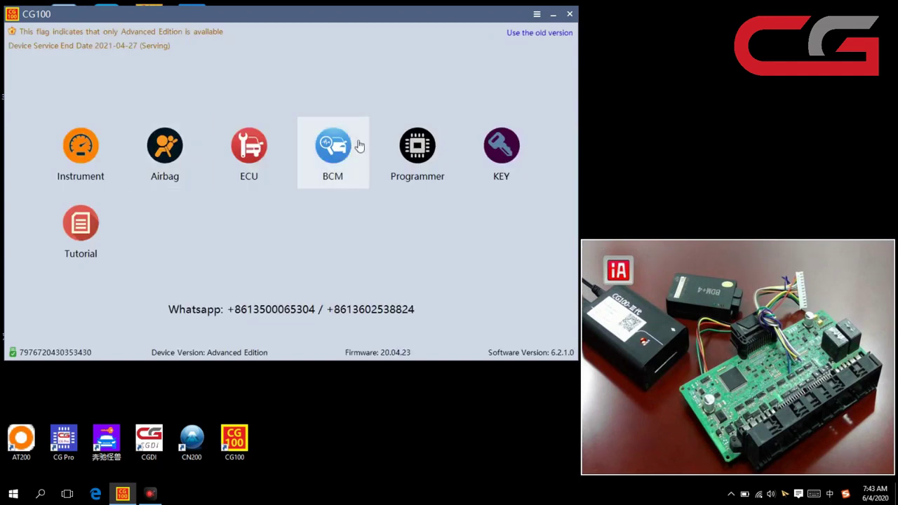
left_click(343, 159)
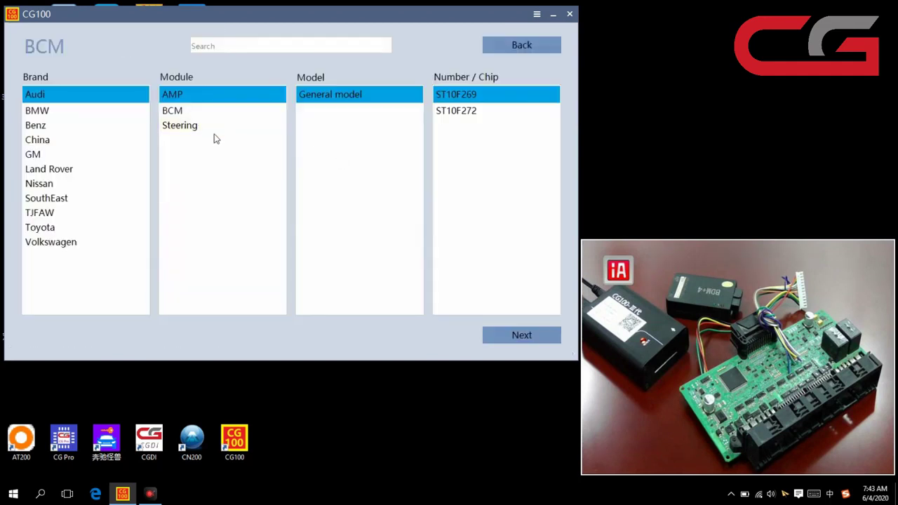
left_click(85, 113)
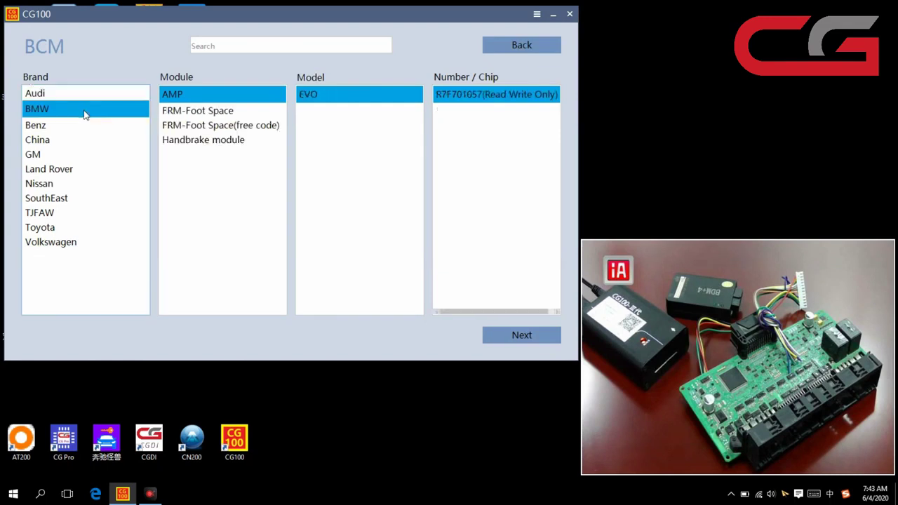
left_click(197, 113)
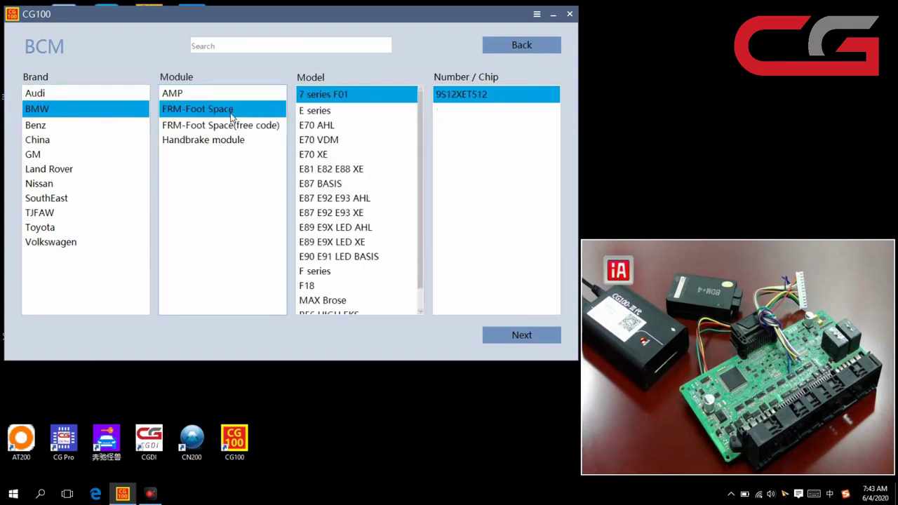
left_click(231, 131)
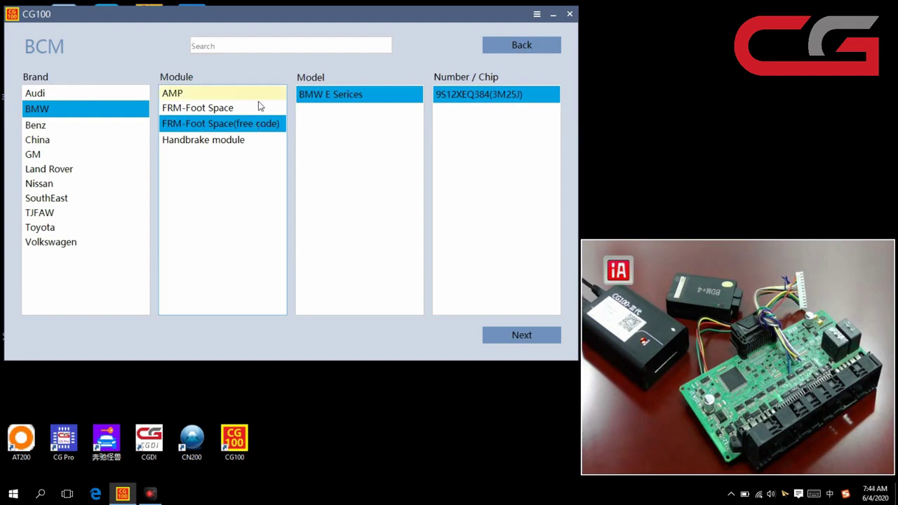
left_click(219, 112)
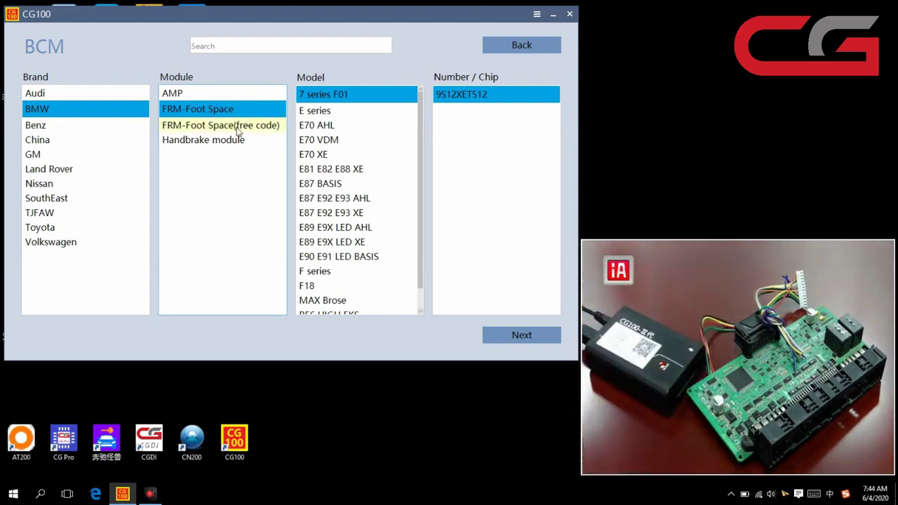
left_click(239, 125)
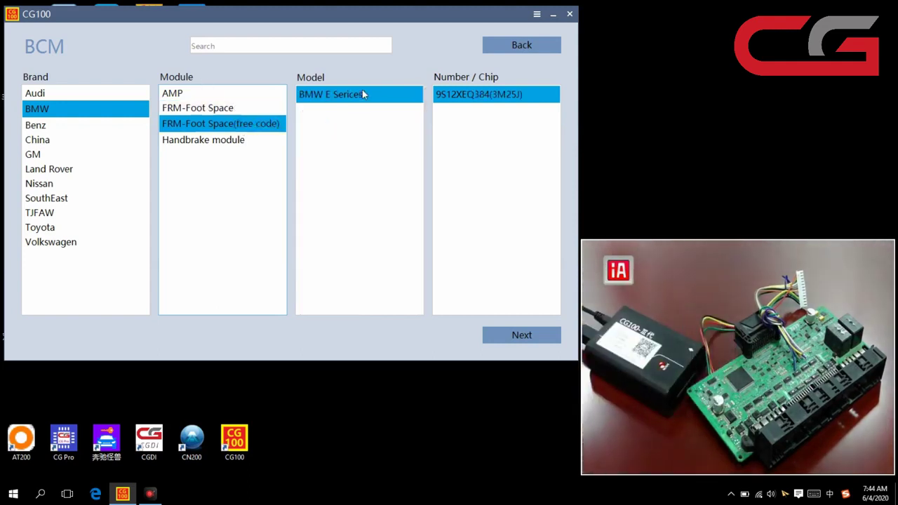
Step: Open the free-code procedure page and show the BMW E Series Foot Space Computer diagram
left_click(515, 338)
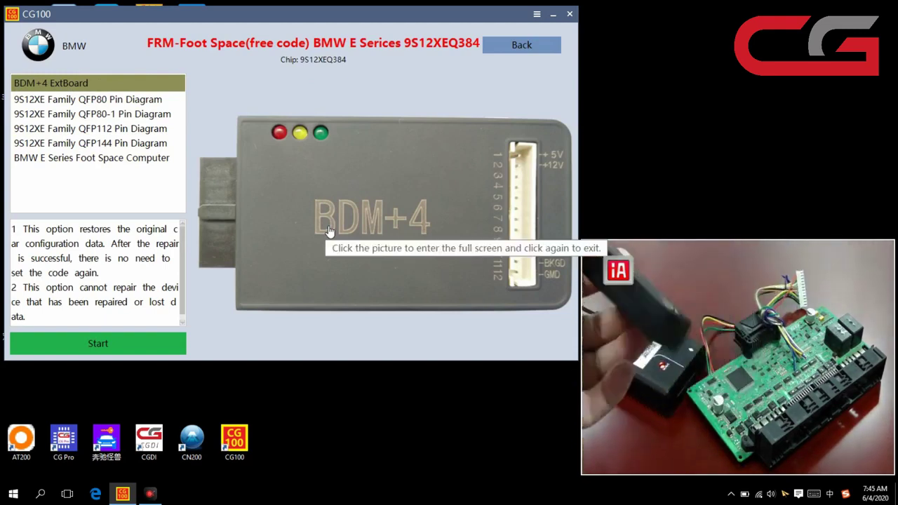
left_click(60, 161)
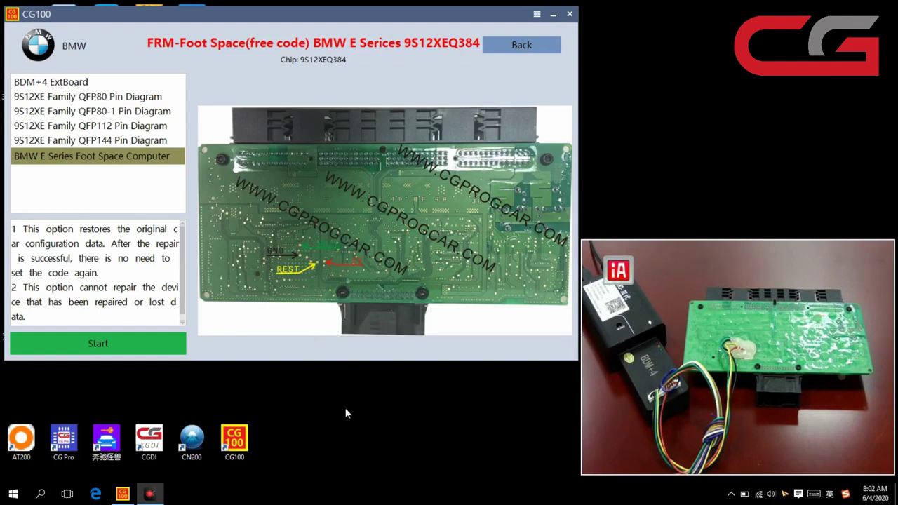
Step: Read the module data and save the .bin file in a new Desktop folder named 111
left_click(116, 348)
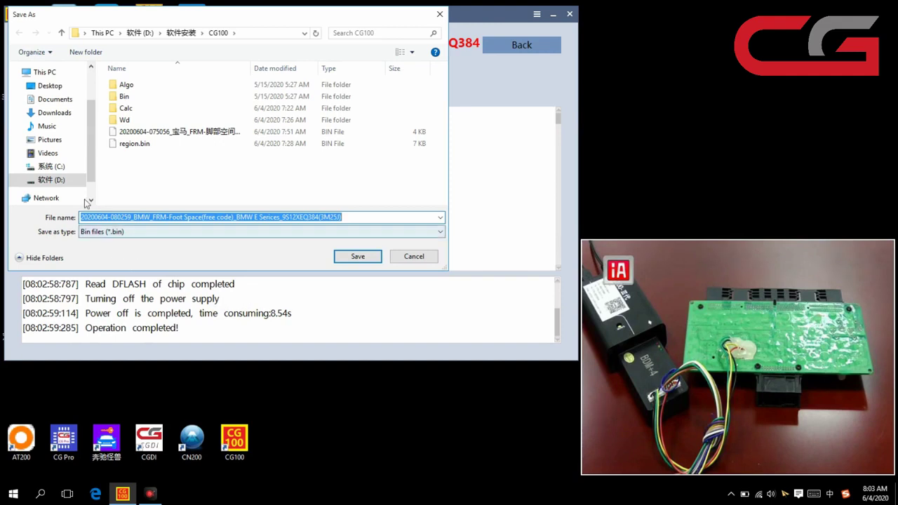
left_click(56, 85)
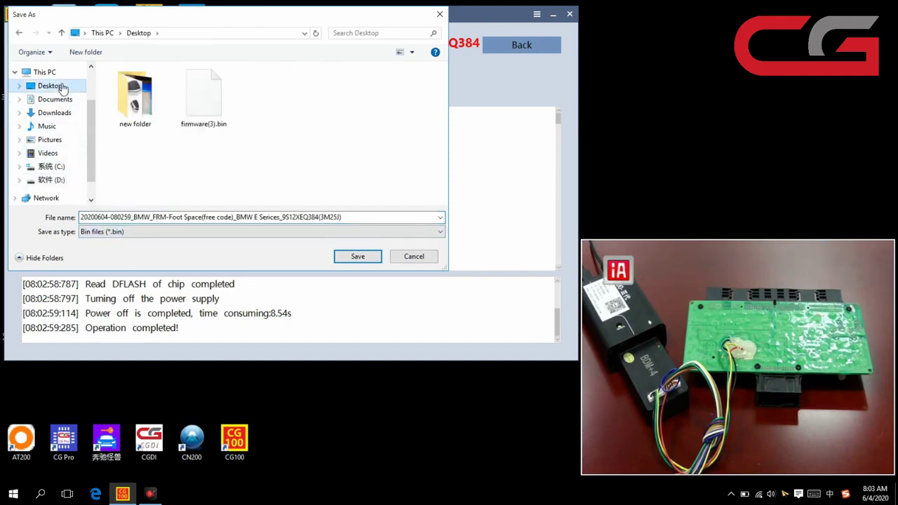
left_click(98, 54)
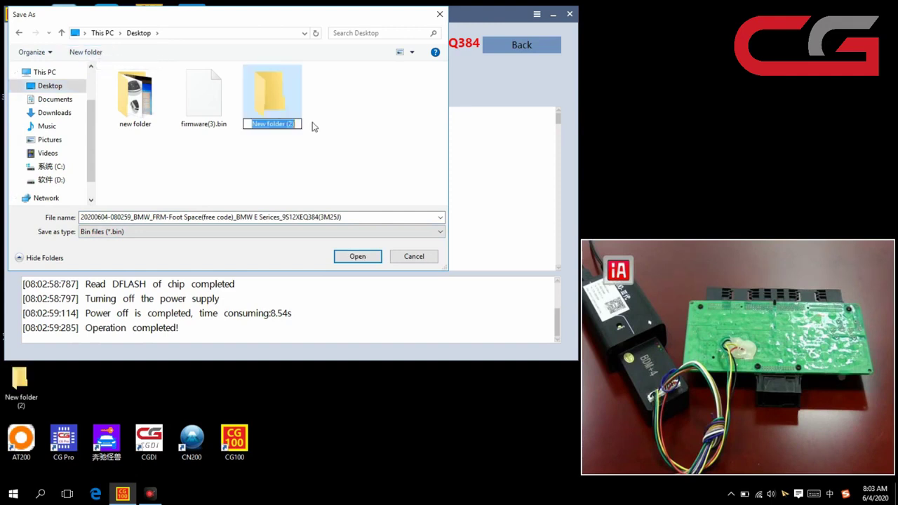
type("111")
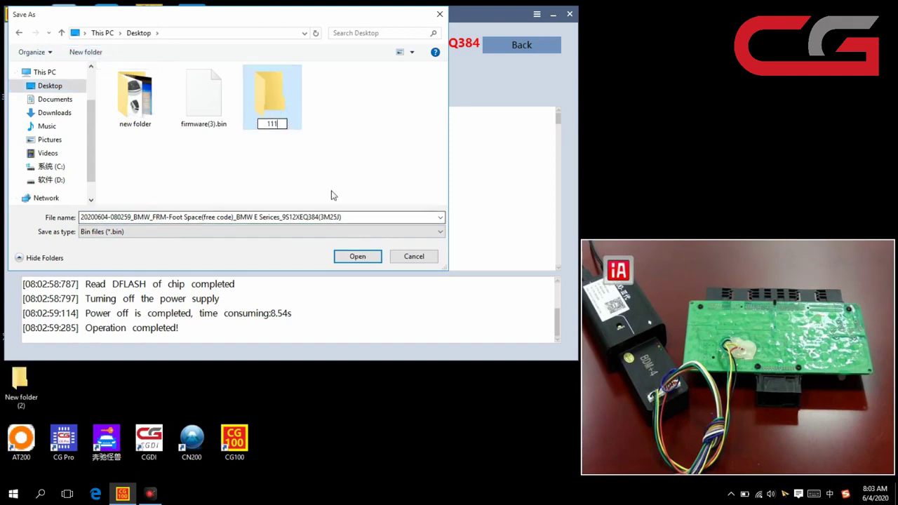
double_click(282, 98)
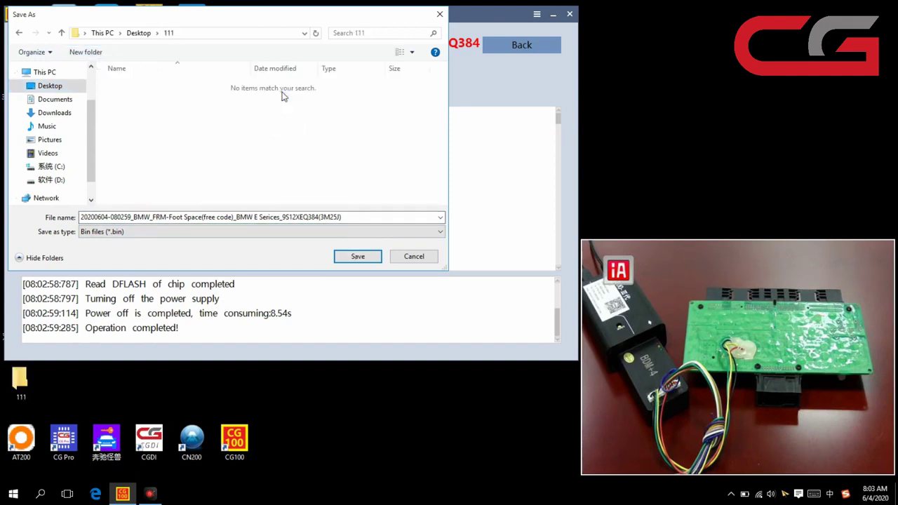
left_click(358, 257)
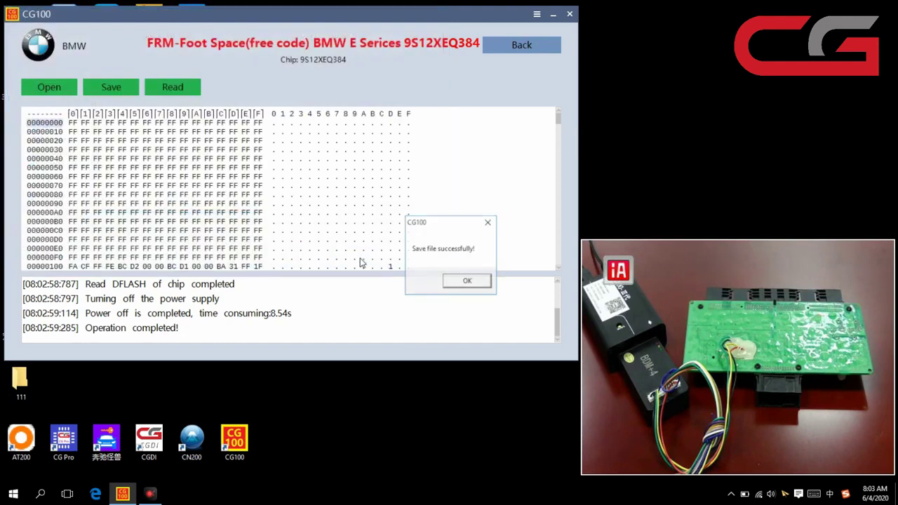
Step: Acknowledge the save confirmation and agree to repair the module data
left_click(463, 284)
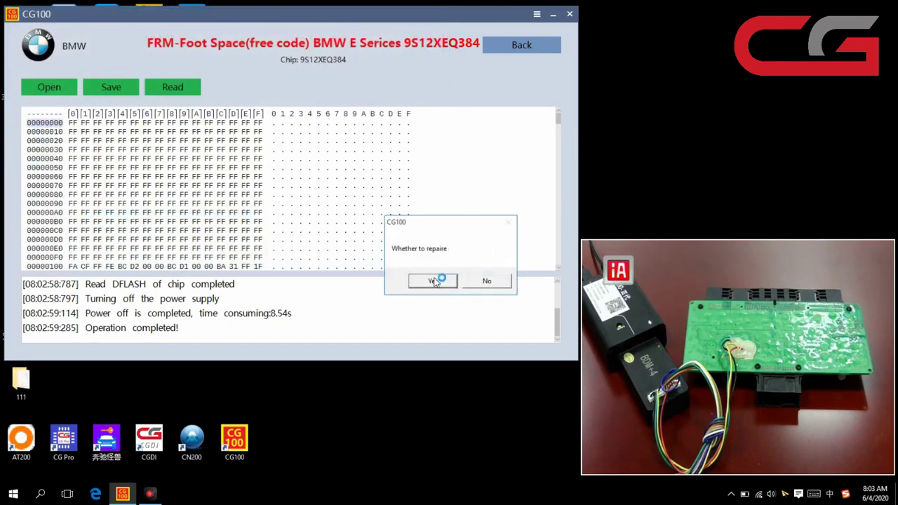
left_click(433, 282)
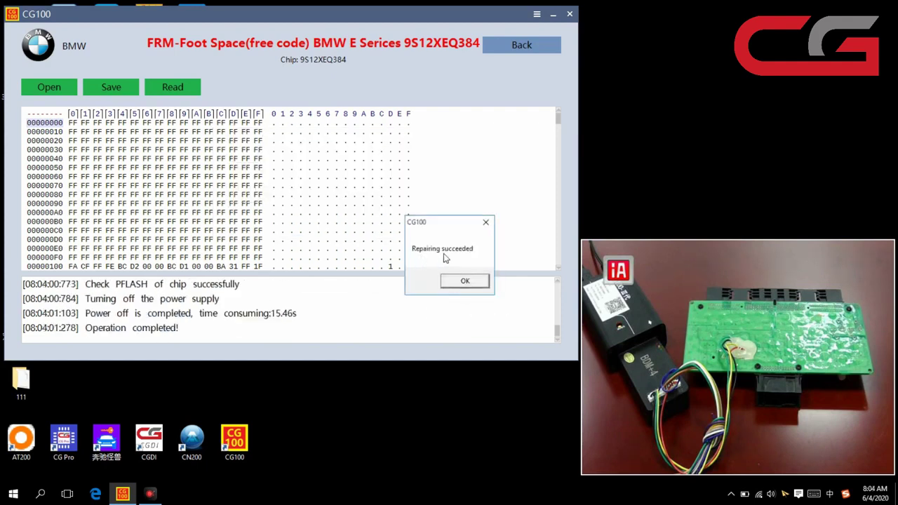
Step: Dismiss the repair success message and scroll the log to check the EEPROM write result
left_click(466, 283)
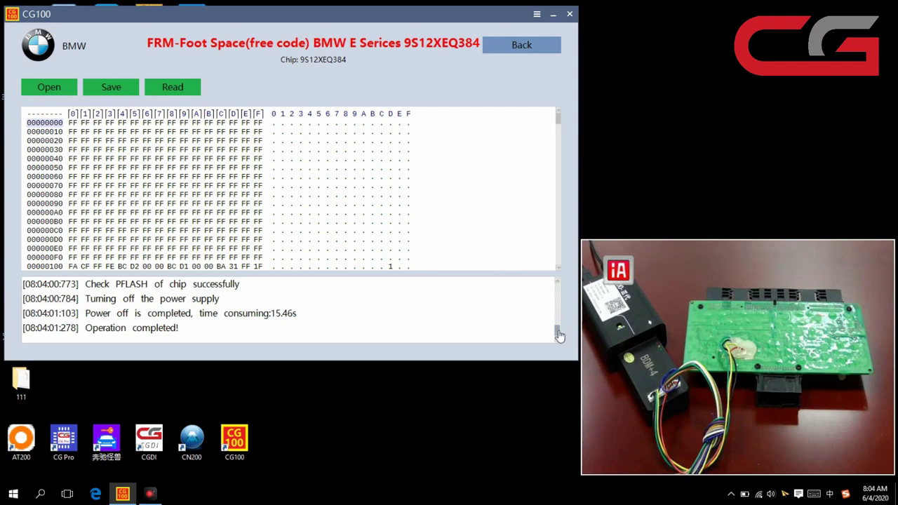
left_click_drag(559, 336, 557, 327)
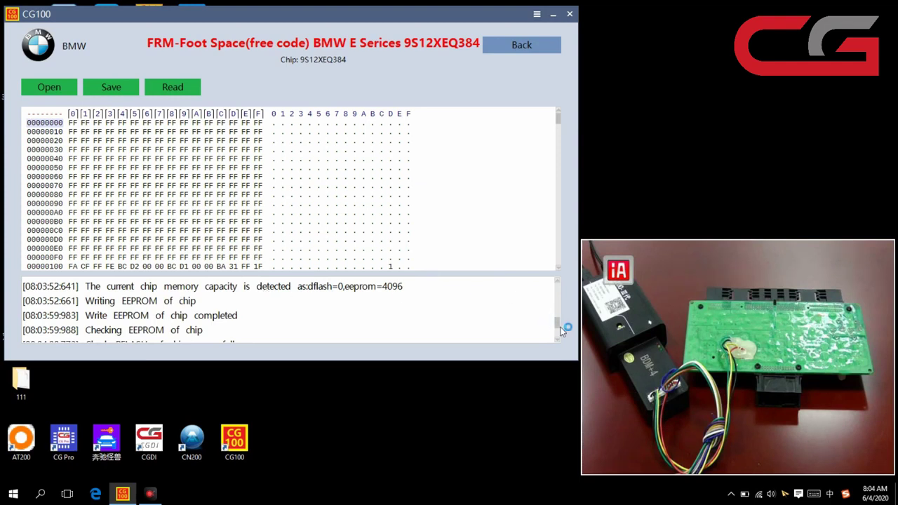
left_click_drag(559, 326, 559, 321)
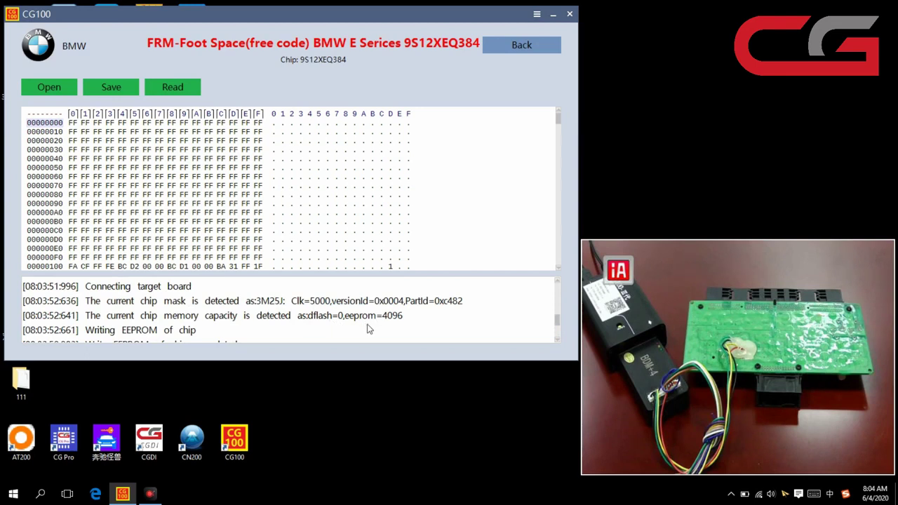
Step: Go back and select the plain FRM-Foot Space module with model E81 E82 E88 XE
left_click(540, 51)
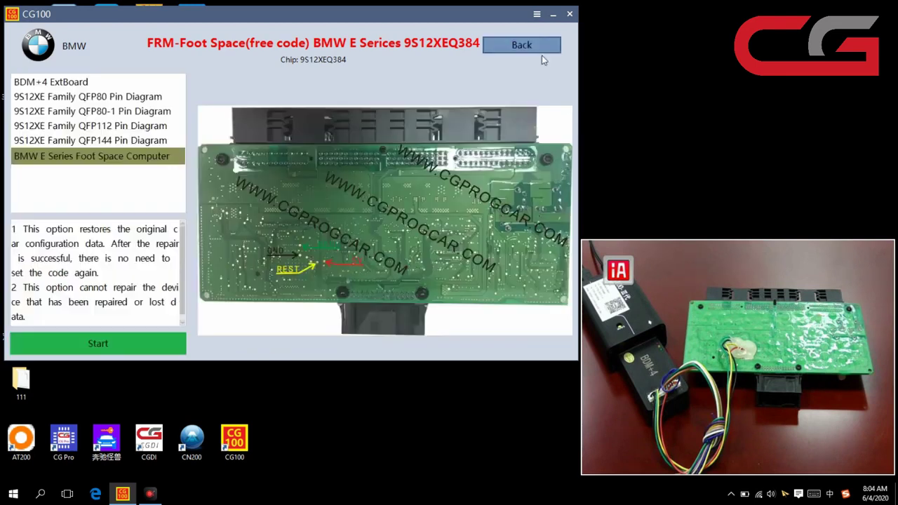
left_click(512, 52)
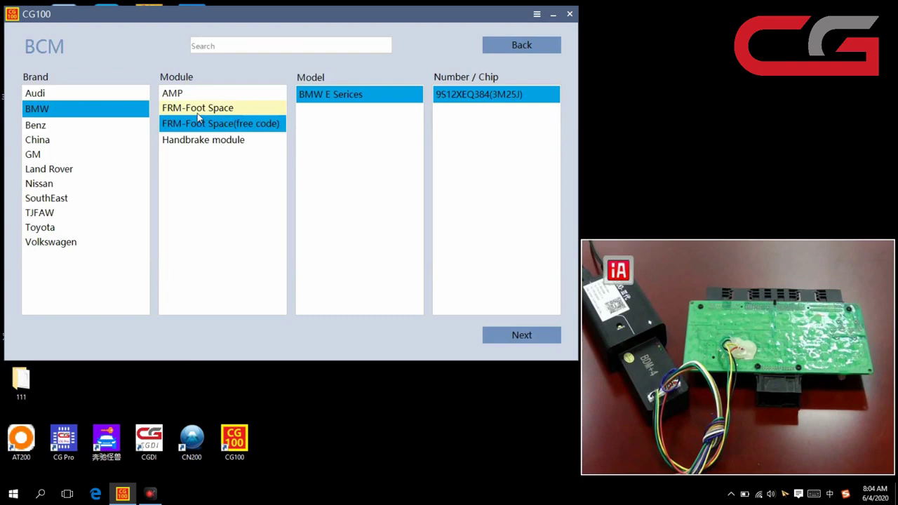
left_click(197, 109)
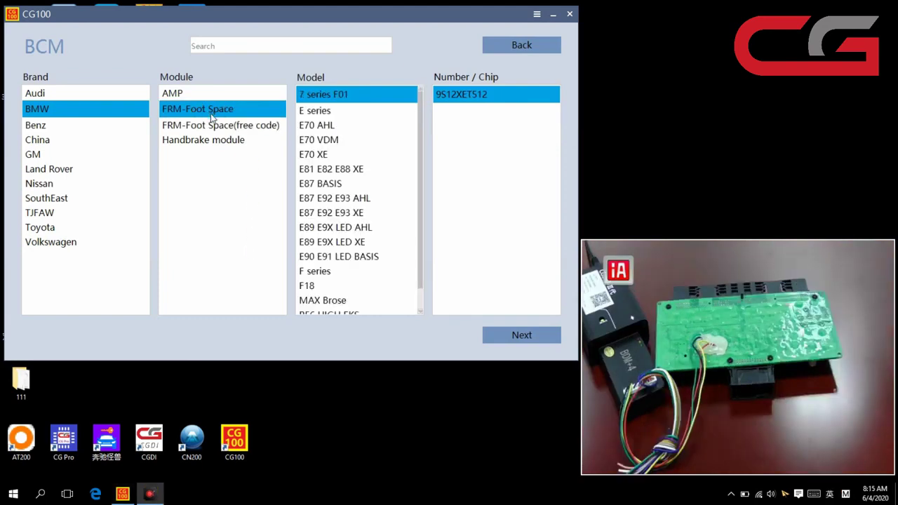
left_click(234, 116)
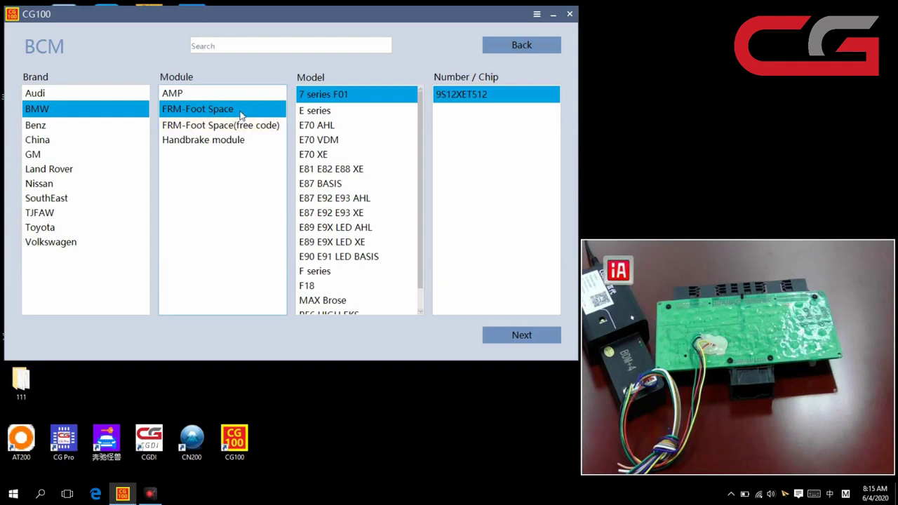
left_click(334, 167)
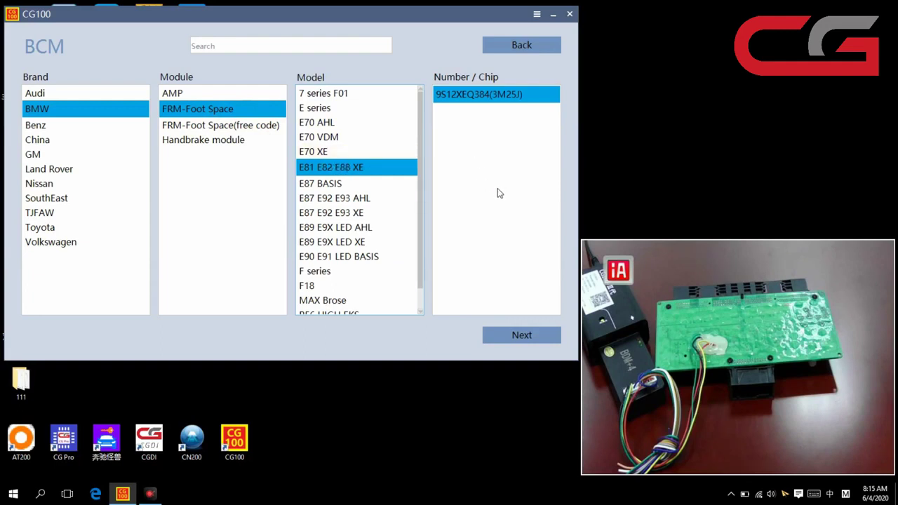
left_click(379, 188)
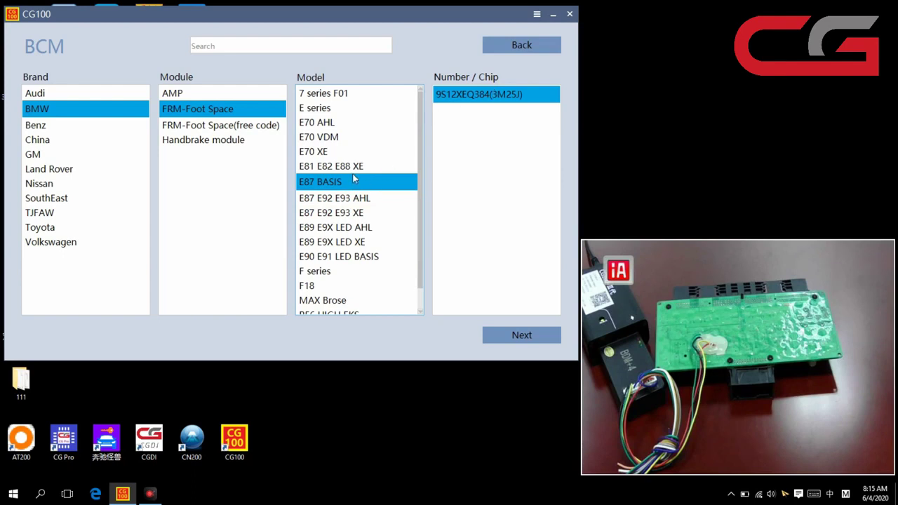
left_click(317, 168)
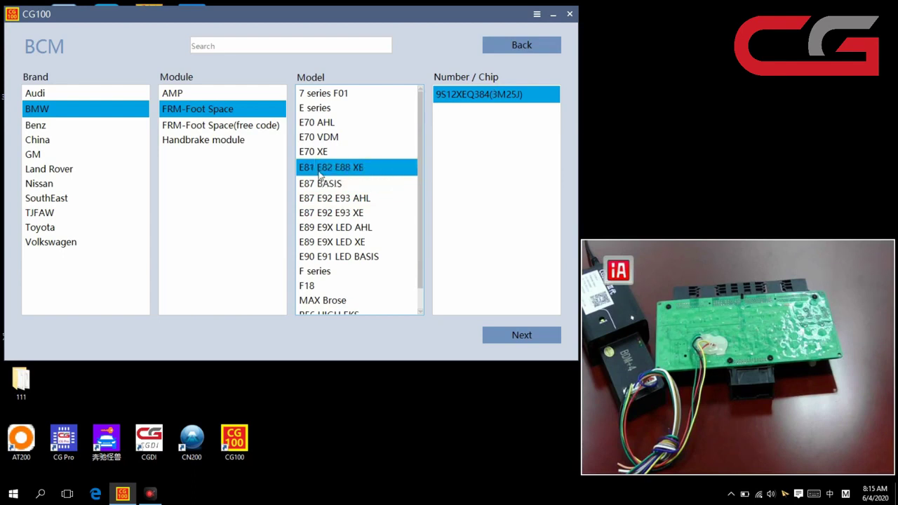
left_click(338, 257)
left_click(336, 172)
left_click(521, 334)
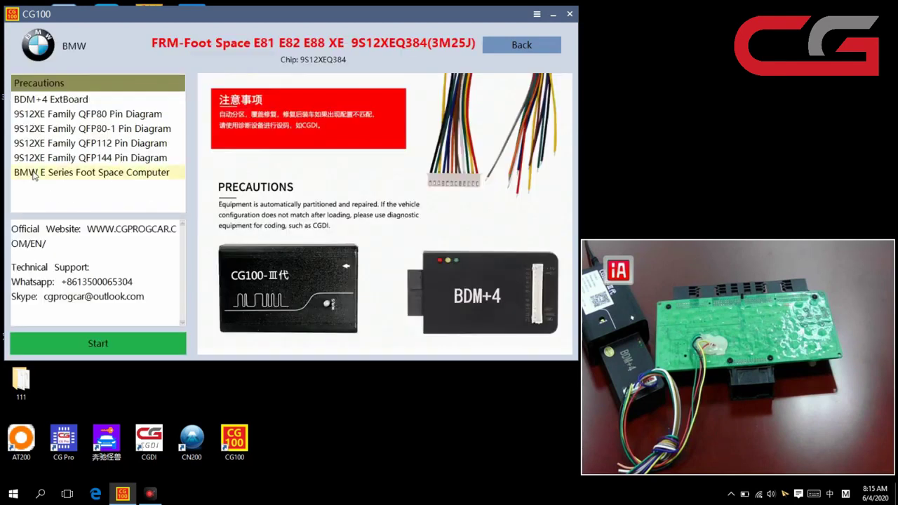
left_click(46, 175)
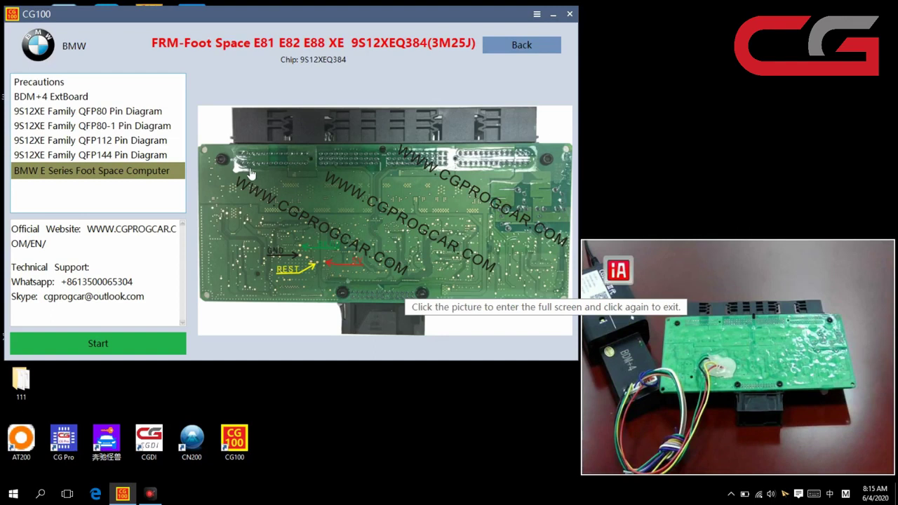
Step: Select model E87 E92 E93 AHL and open its FRM-Foot Space page
left_click(547, 46)
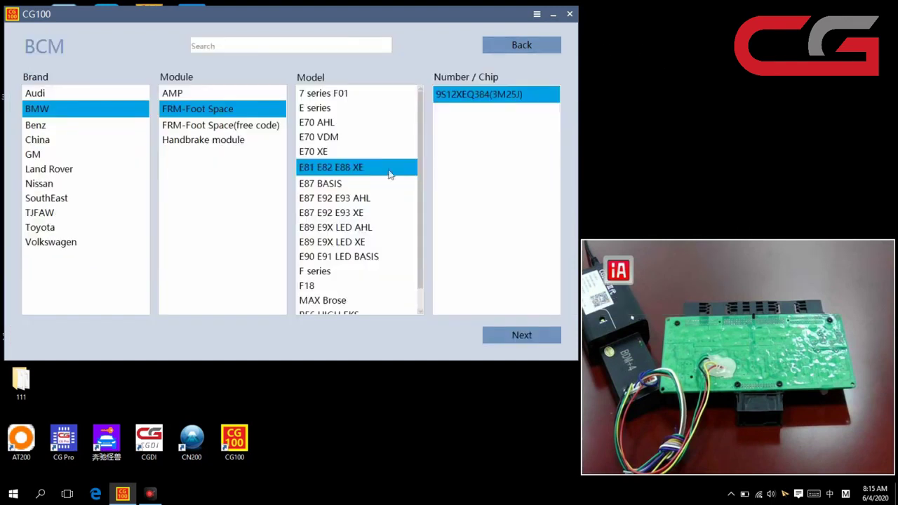
left_click(330, 198)
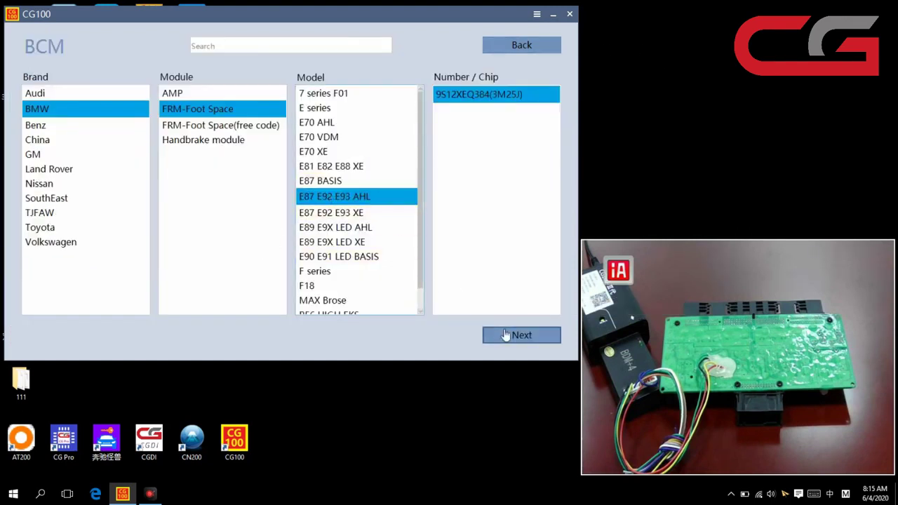
left_click(512, 334)
Step: View the QFP144 and QFP112 pin diagrams and the Foot Space Computer board picture
left_click(141, 171)
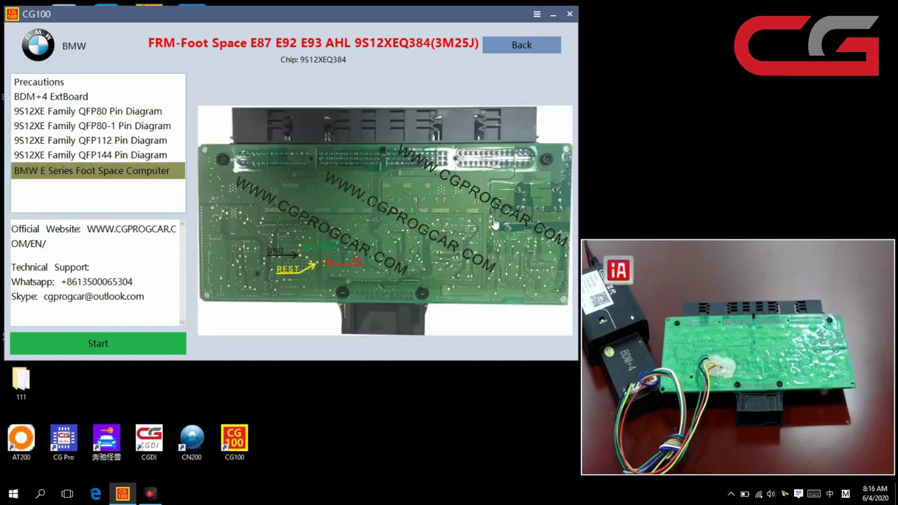
left_click(142, 156)
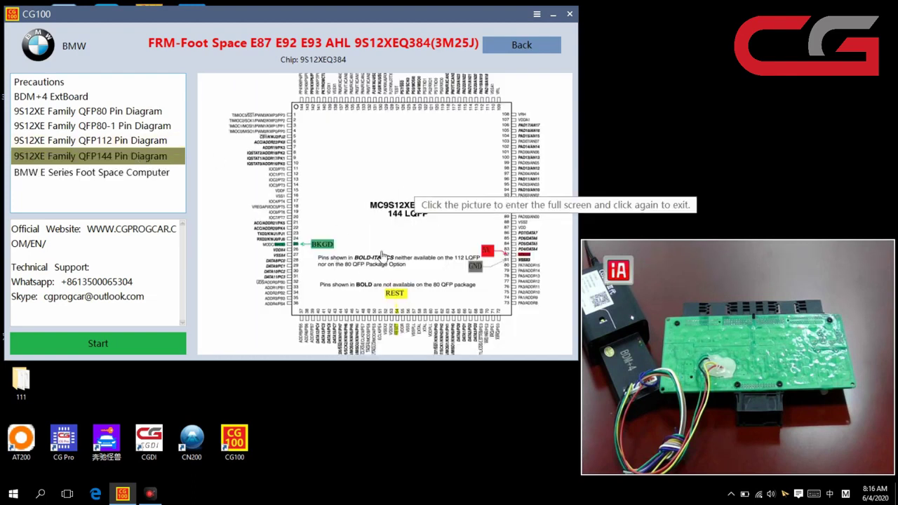
left_click(134, 142)
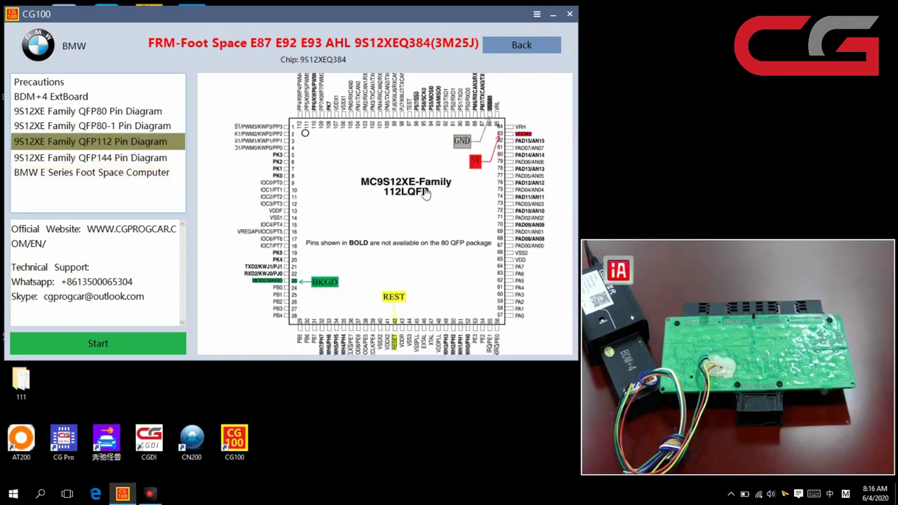
left_click(164, 172)
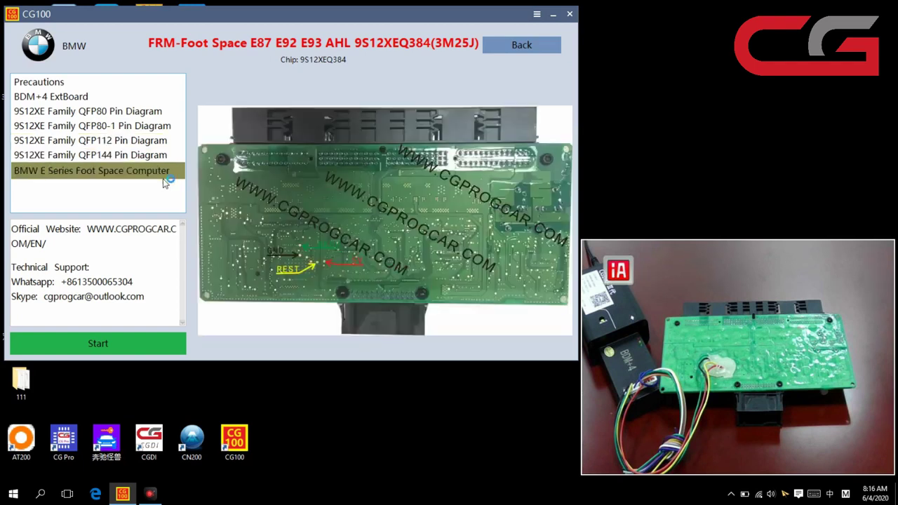
Step: Read the E87 E92 E93 AHL chip EEPROM and save the .bin file into folder 111
left_click(112, 348)
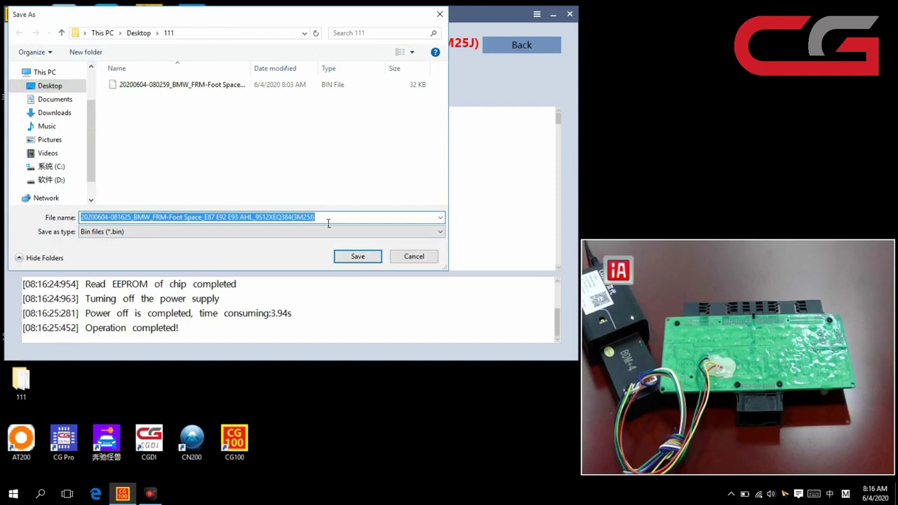
left_click(356, 257)
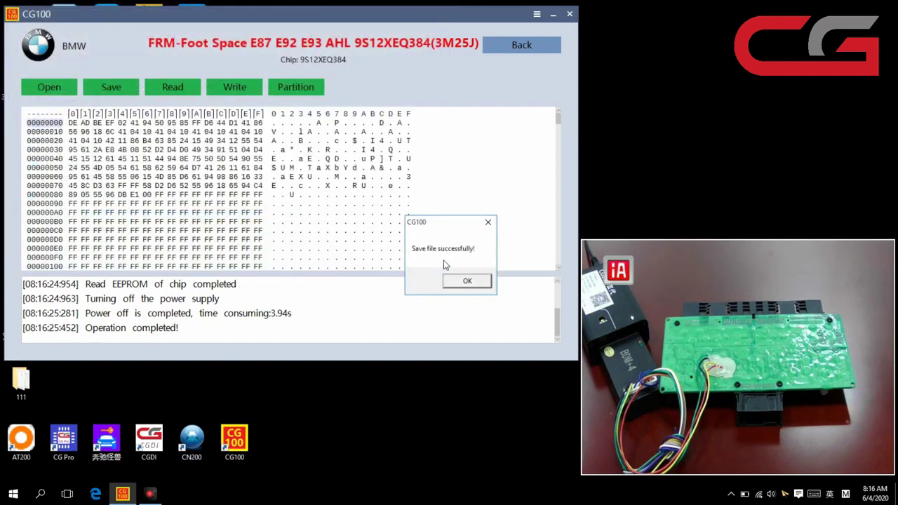
Step: Dismiss the save and 'Repairing succeeded' messages, then scroll the log up to review entries
left_click(465, 284)
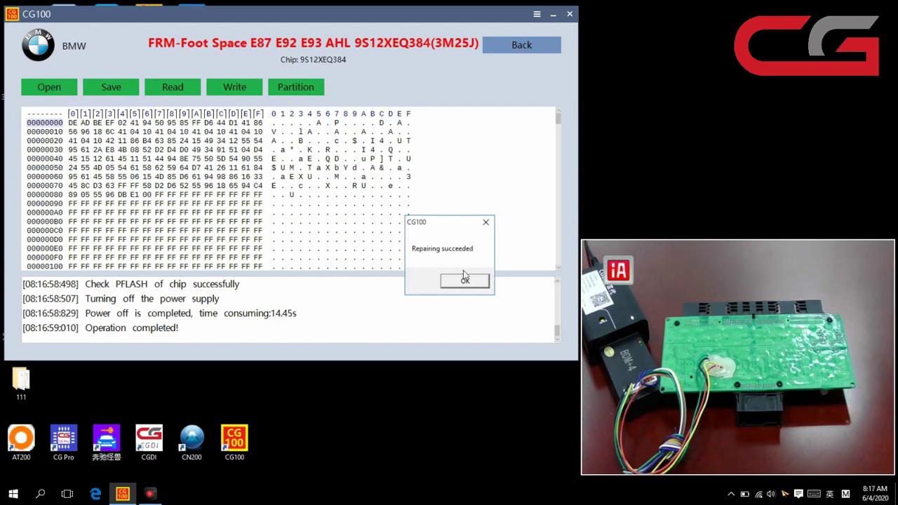
left_click(463, 283)
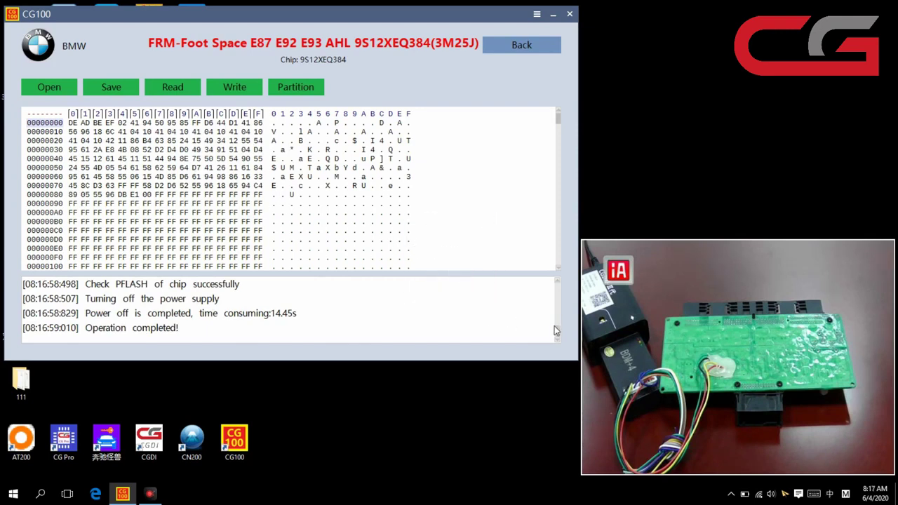
left_click_drag(561, 336, 566, 315)
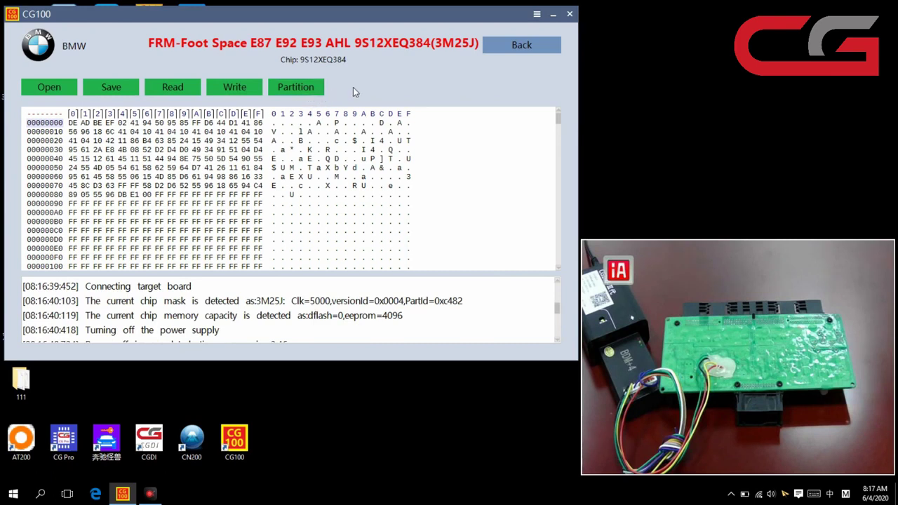
left_click(537, 14)
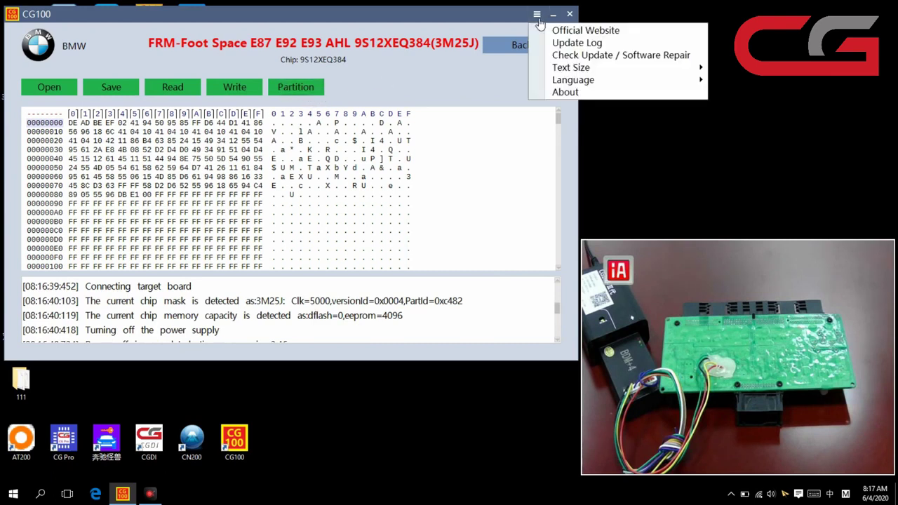
left_click(587, 97)
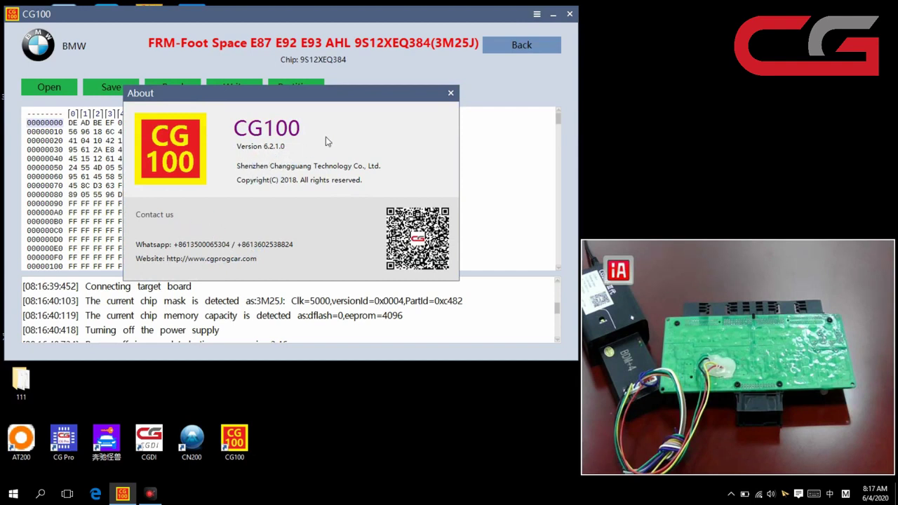
left_click(449, 93)
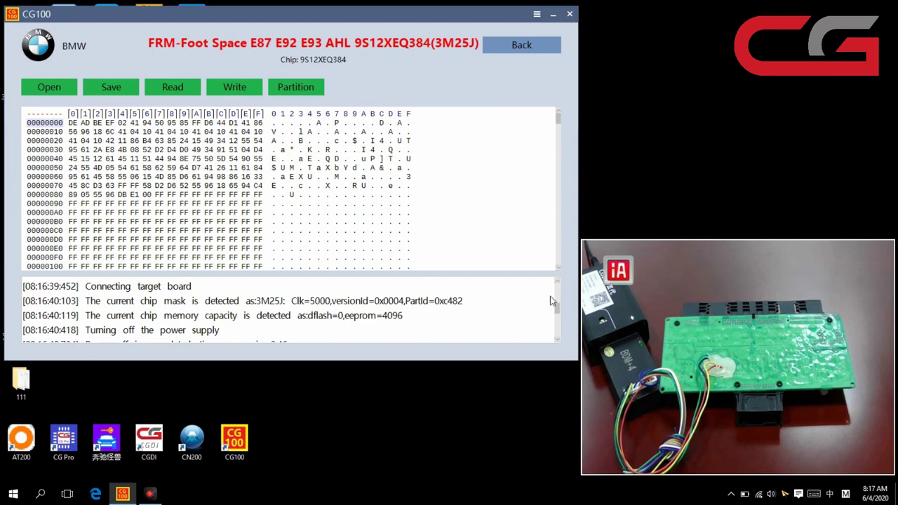
left_click_drag(560, 309, 563, 341)
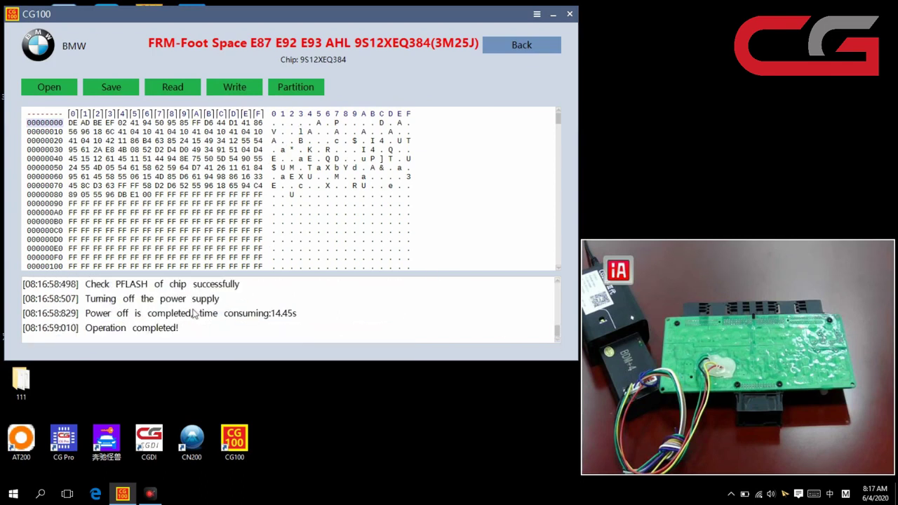
left_click(409, 247)
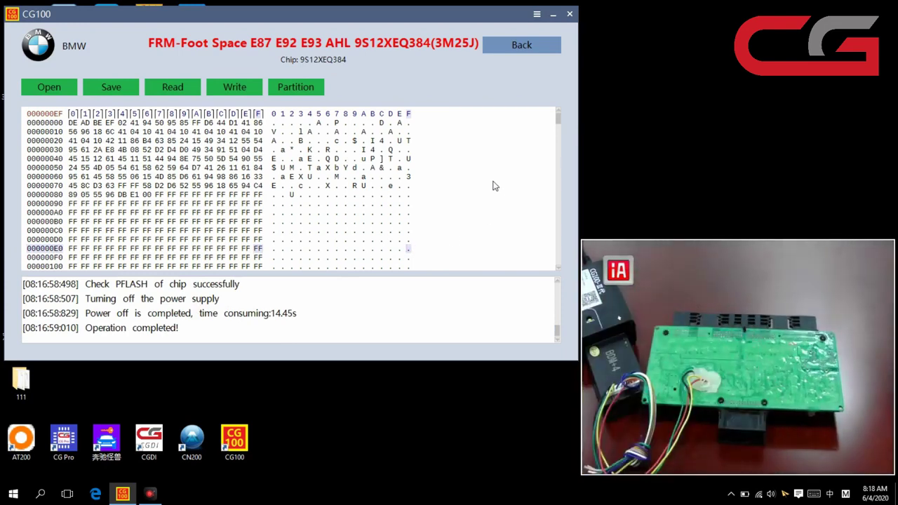
Step: Rerun FRM-Foot Space (free code) for BMW E Serices and get the password-required repair refusal
left_click(526, 54)
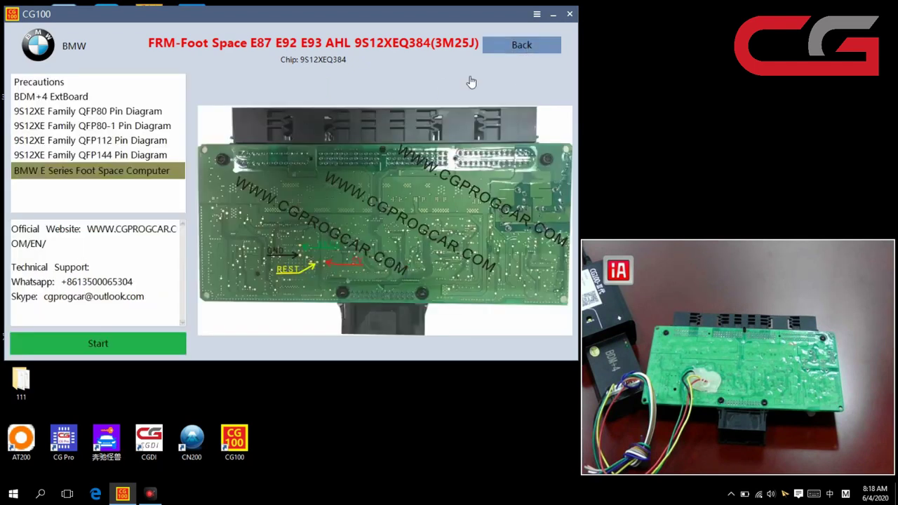
left_click(527, 44)
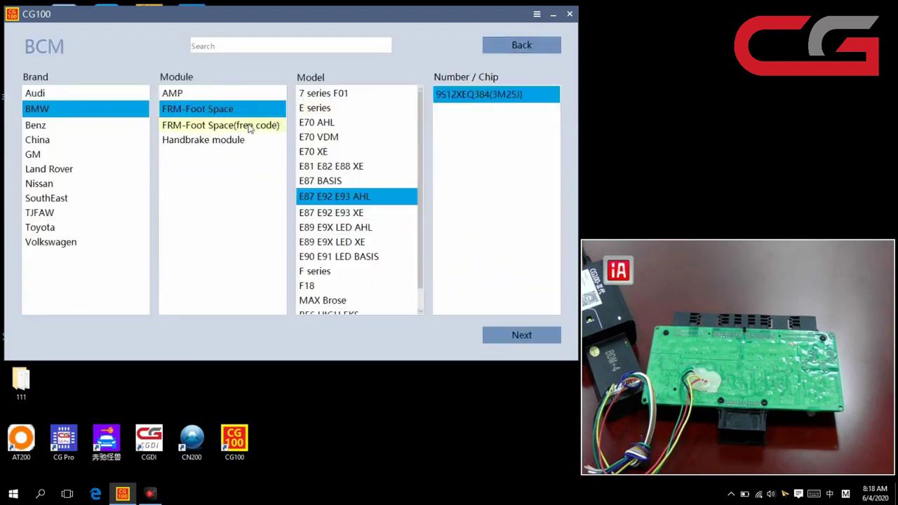
left_click(249, 126)
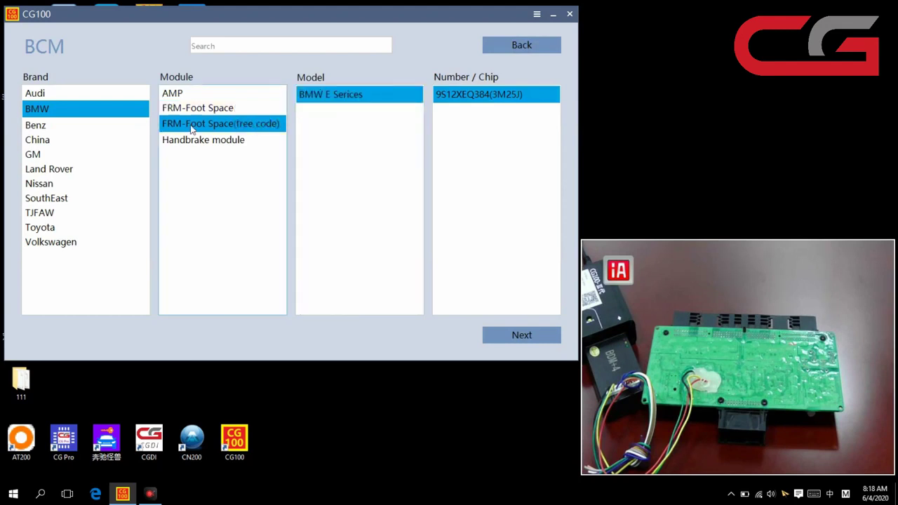
left_click(332, 94)
left_click(520, 338)
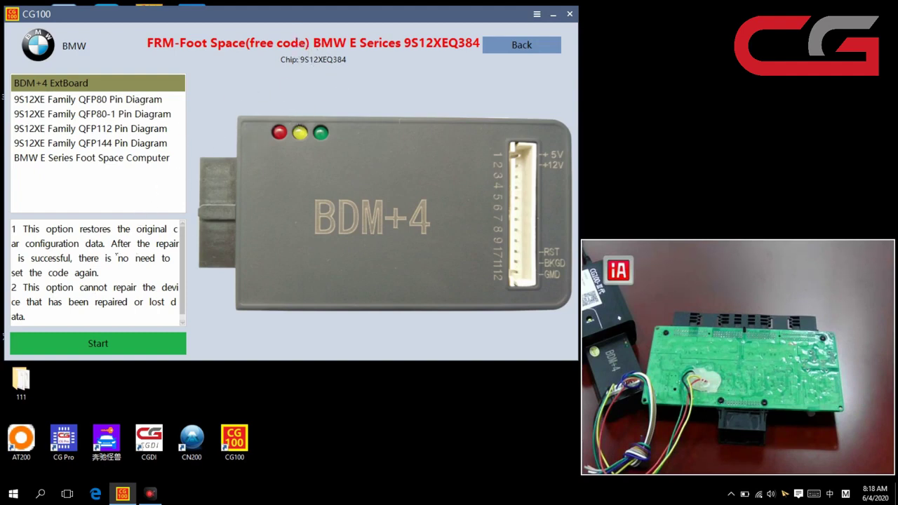
left_click(108, 344)
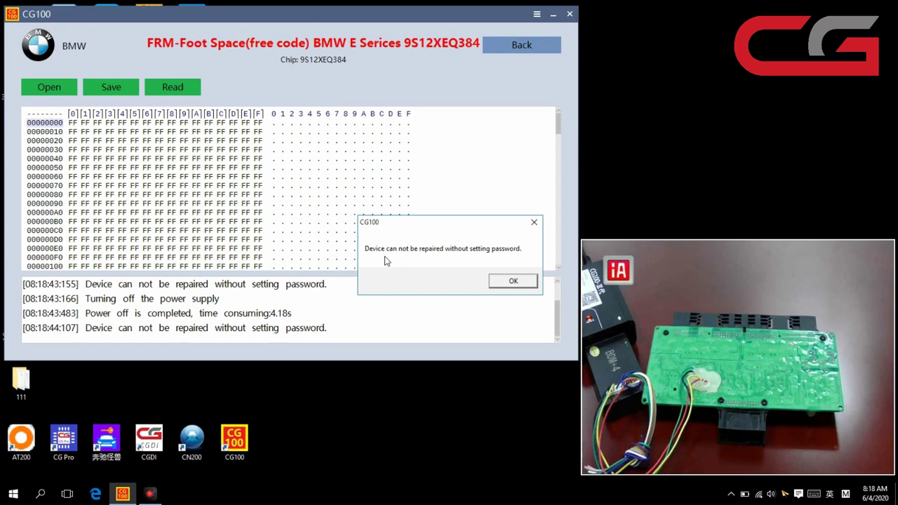
Step: Dismiss the password warning and go back from the hex view to the module selection list
left_click(513, 281)
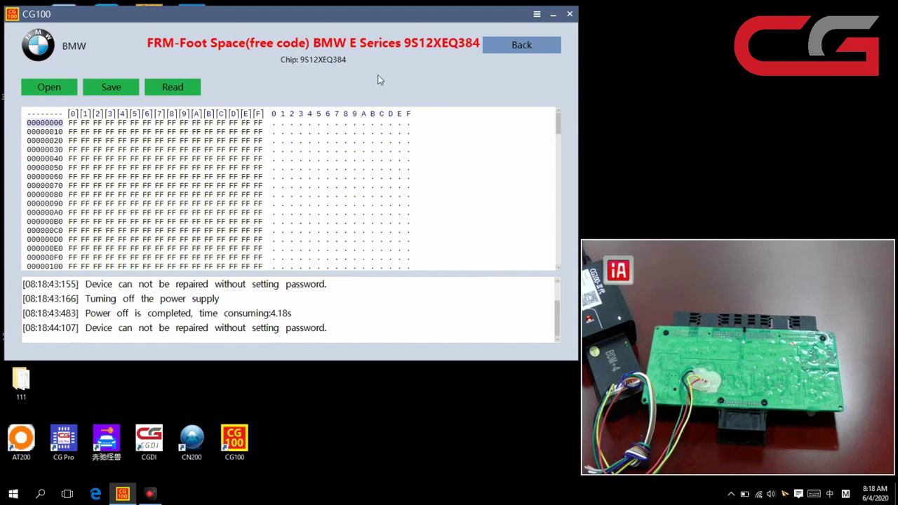
left_click(512, 47)
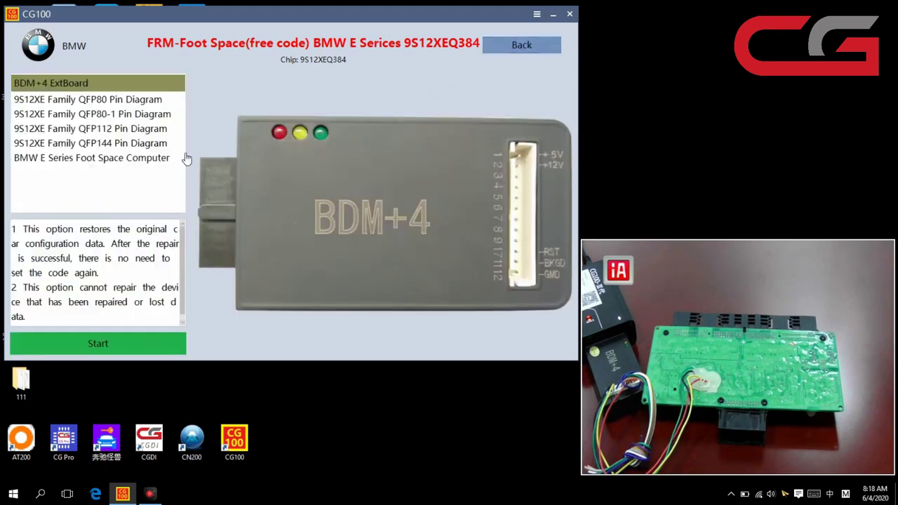
left_click(555, 46)
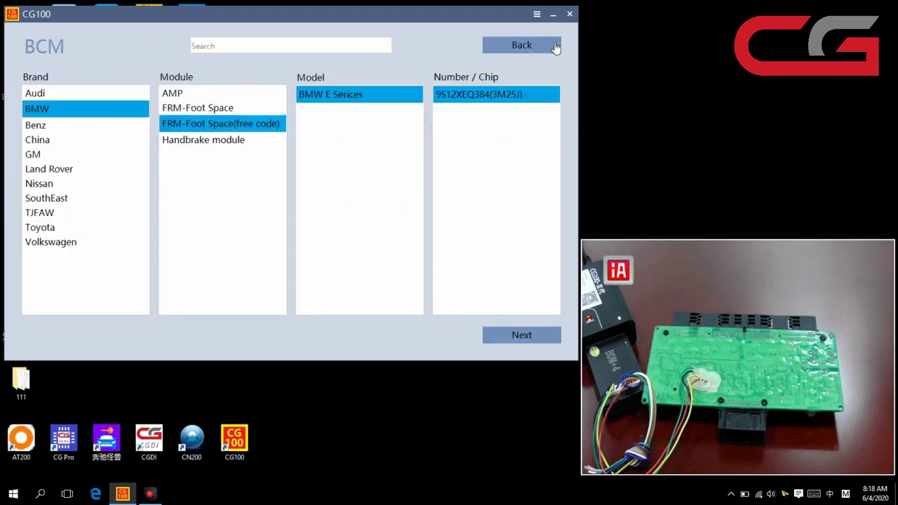
Step: Try FRM-Foot Space with model E87 BASIS, then settle on FRM-Foot Space(free code)
left_click(239, 111)
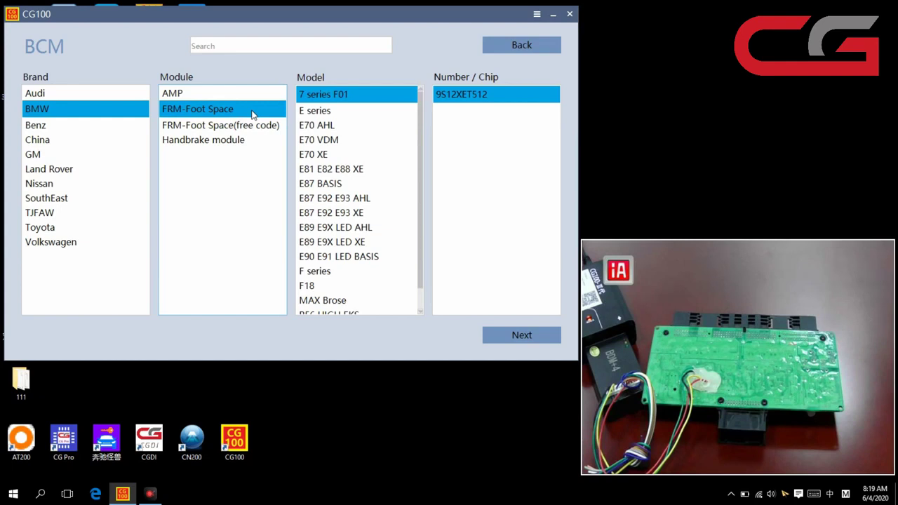
left_click(334, 183)
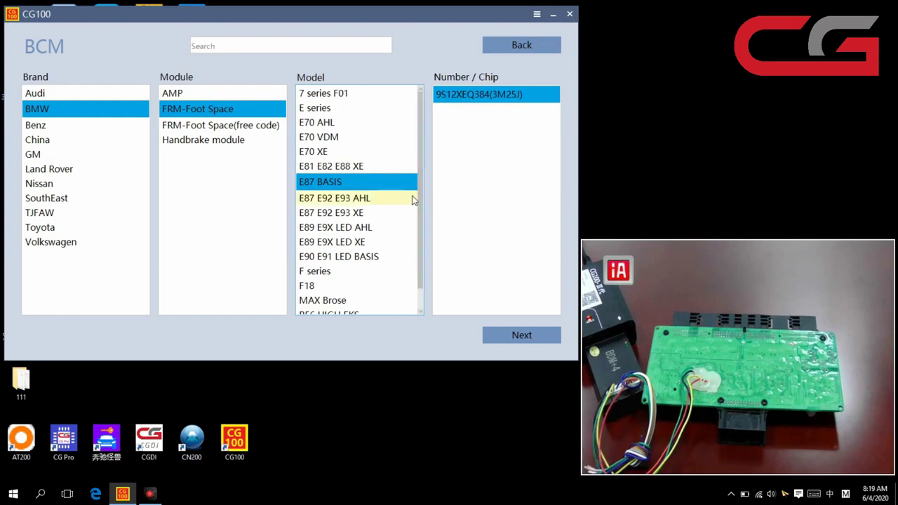
left_click(243, 130)
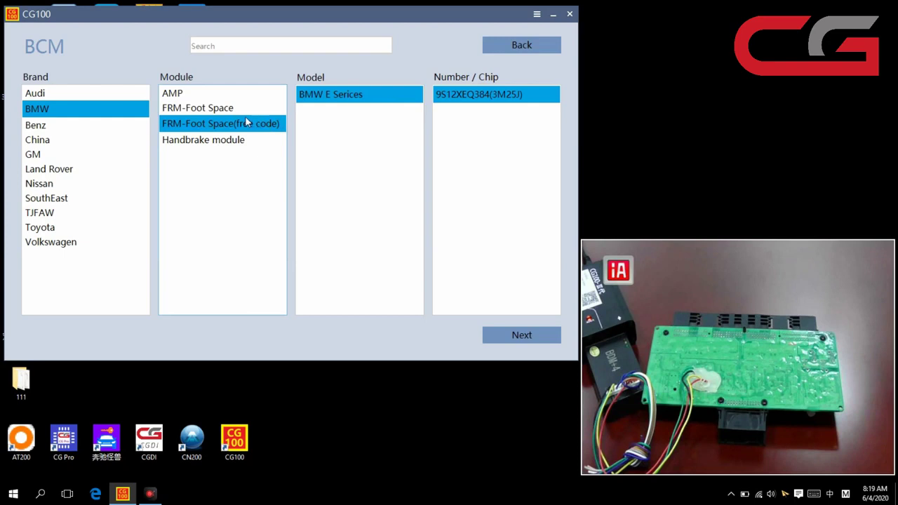
left_click(243, 110)
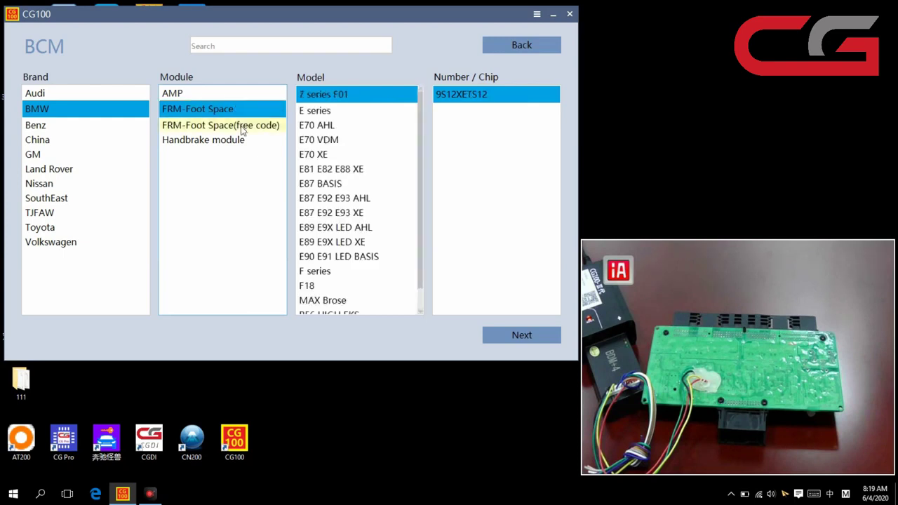
left_click(243, 131)
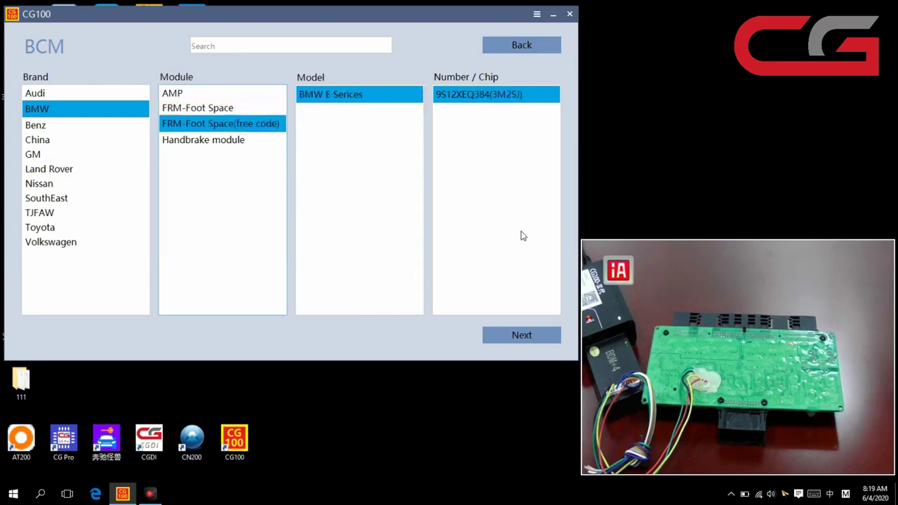